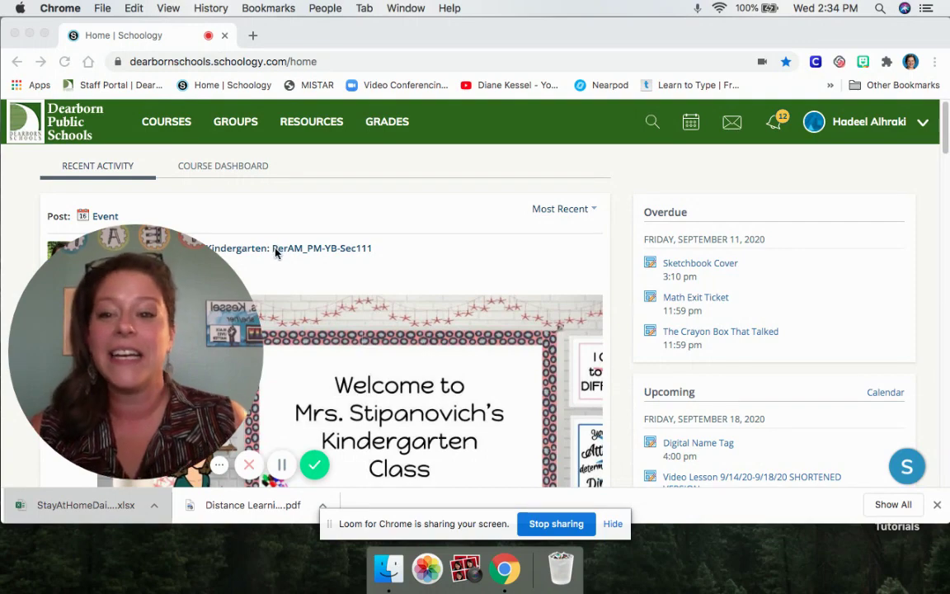
Switch to Schoology and show the Courses grid of kindergarten course cards like K. Reading Level and K. Art.
left_click(118, 462)
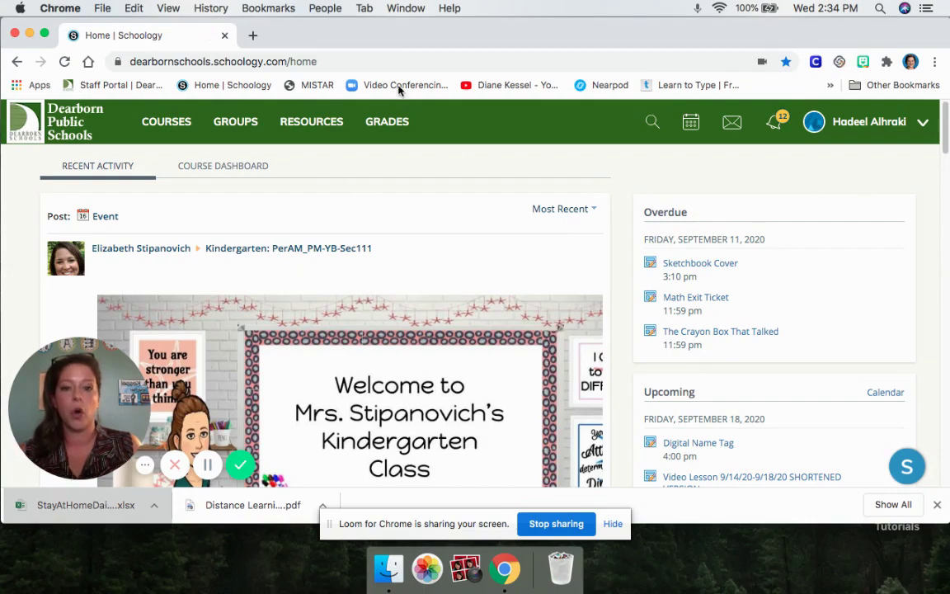
left_click(167, 124)
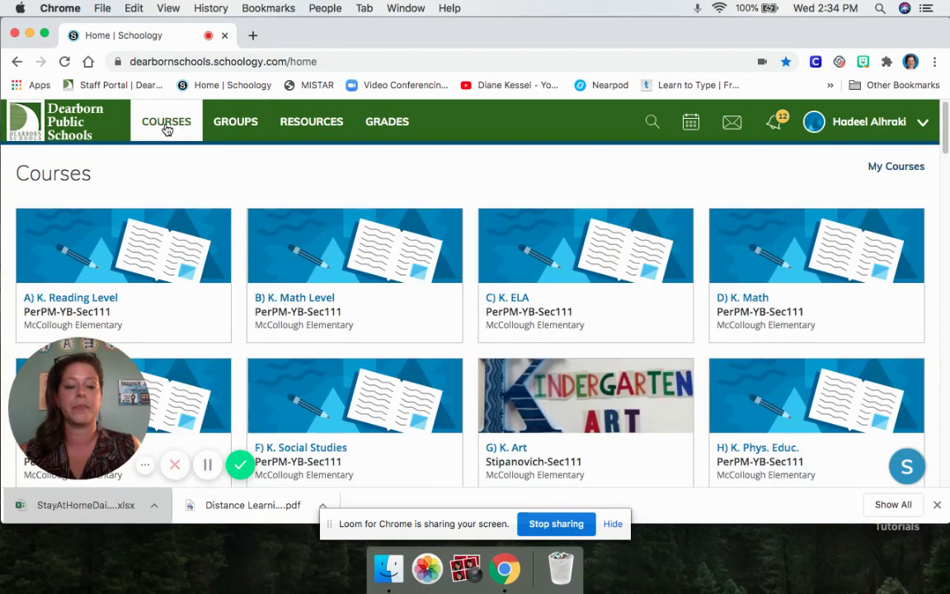
scroll(738, 367, "down", 1)
scroll(736, 361, "down", 5)
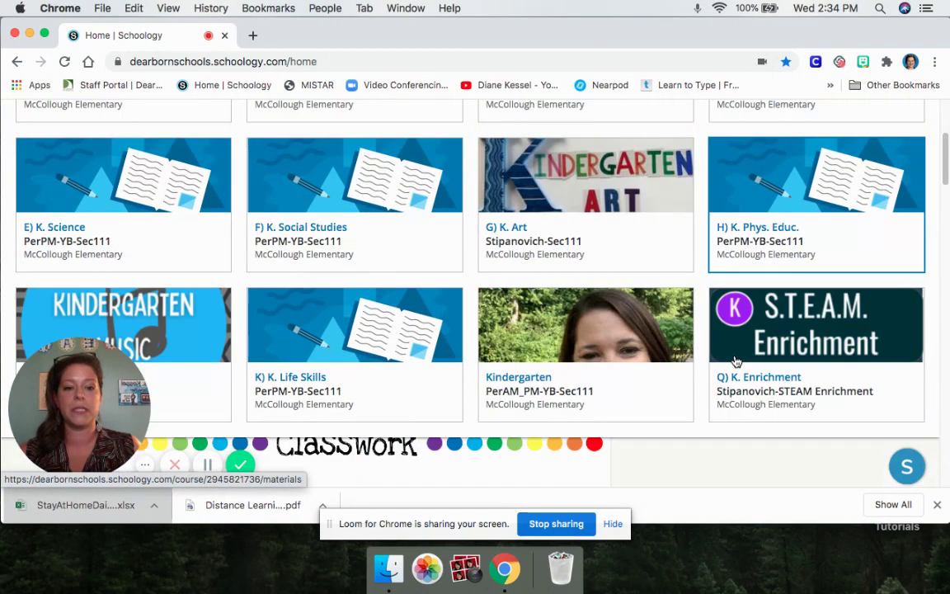
scroll(817, 413, "up", 3)
scroll(820, 415, "up", 3)
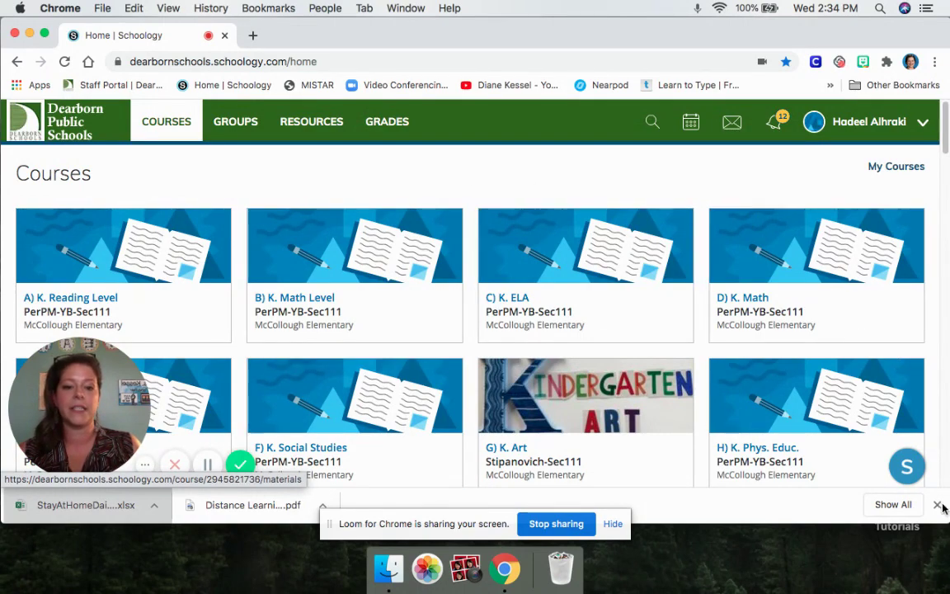
scroll(681, 383, "down", 10)
scroll(784, 375, "up", 10)
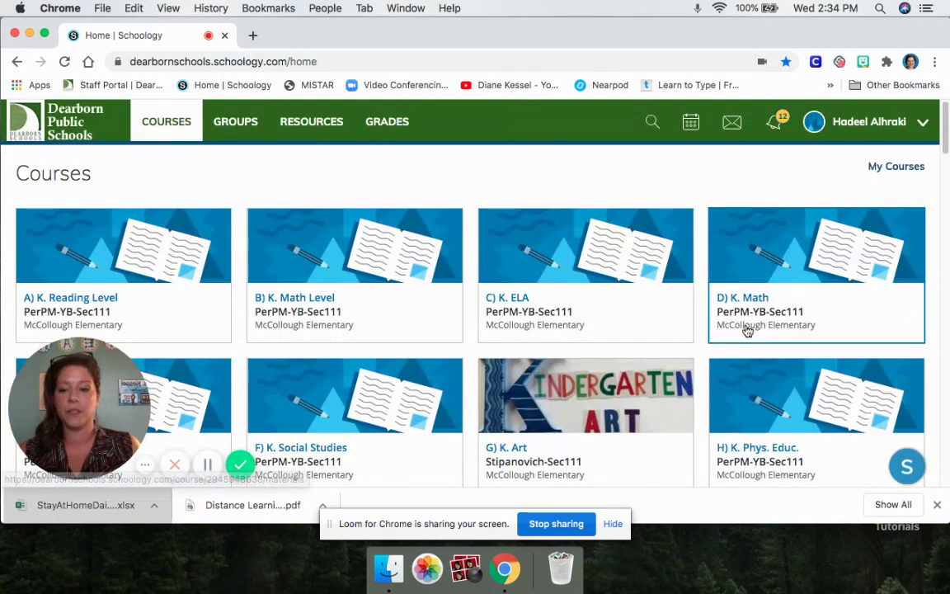
Go to the My Courses list page and browse the kindergarten courses with their sections.
left_click(894, 167)
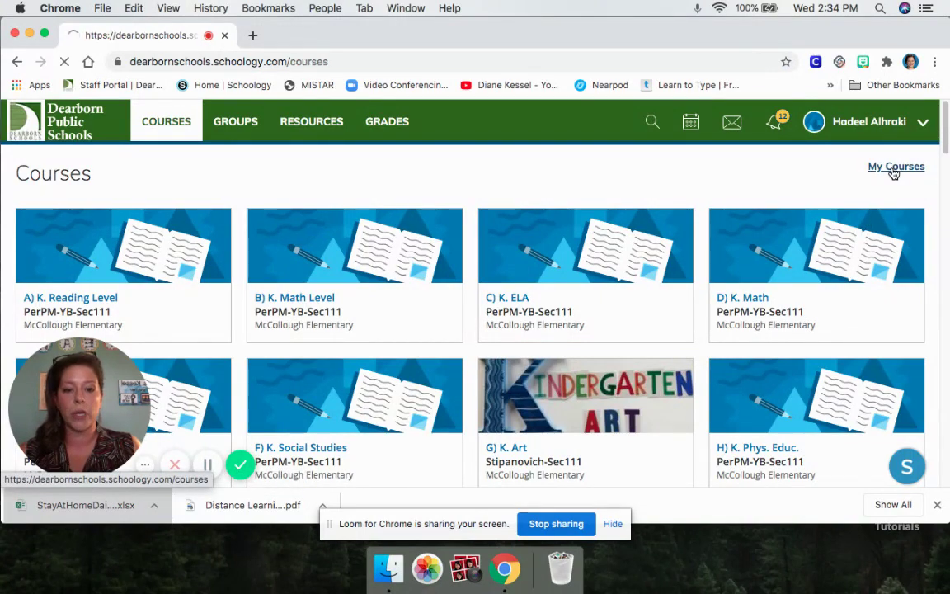
scroll(459, 239, "down", 10)
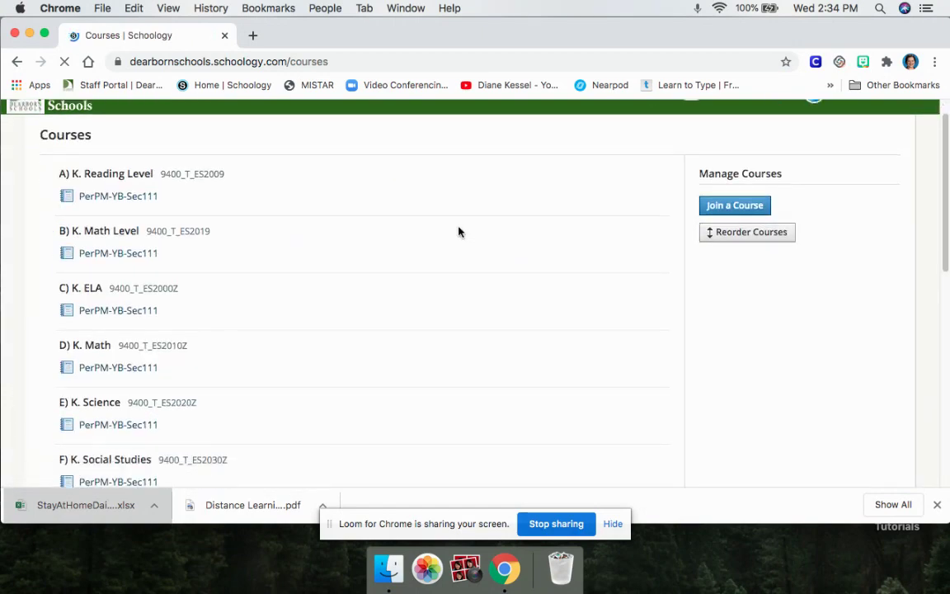
scroll(459, 232, "up", 8)
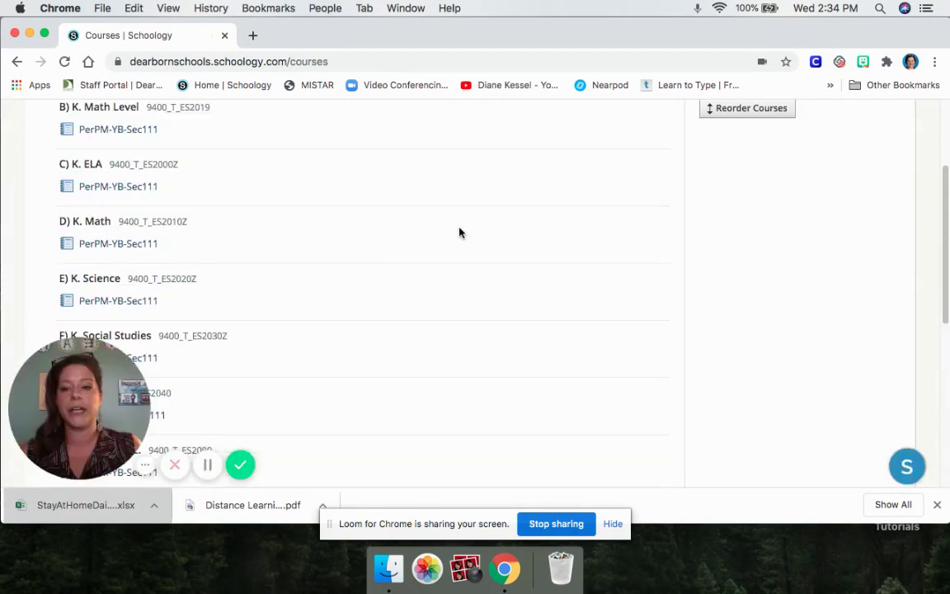
scroll(460, 231, "down", 3)
scroll(510, 226, "down", 5)
scroll(510, 226, "up", 15)
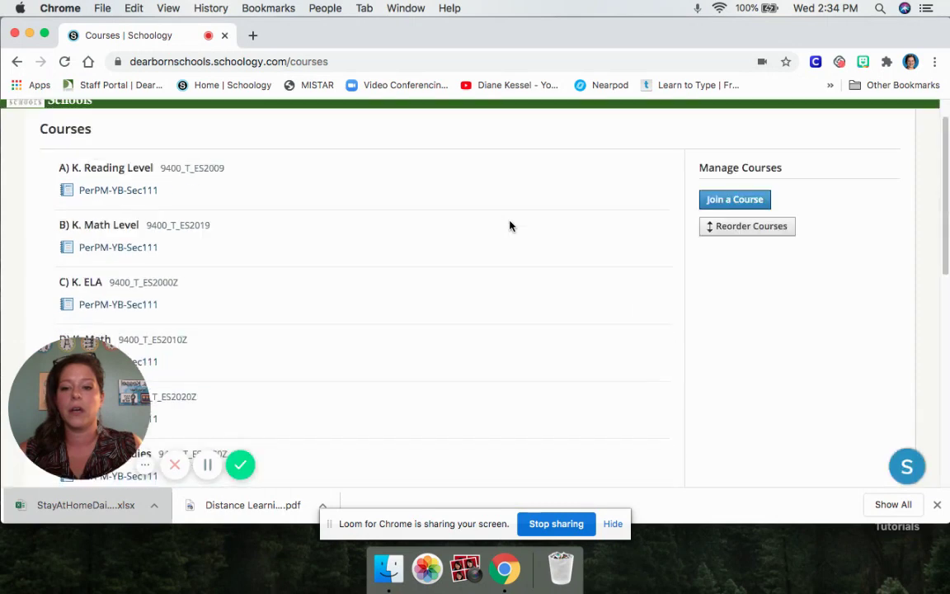
scroll(510, 226, "down", 14)
left_click_drag(123, 414, 884, 459)
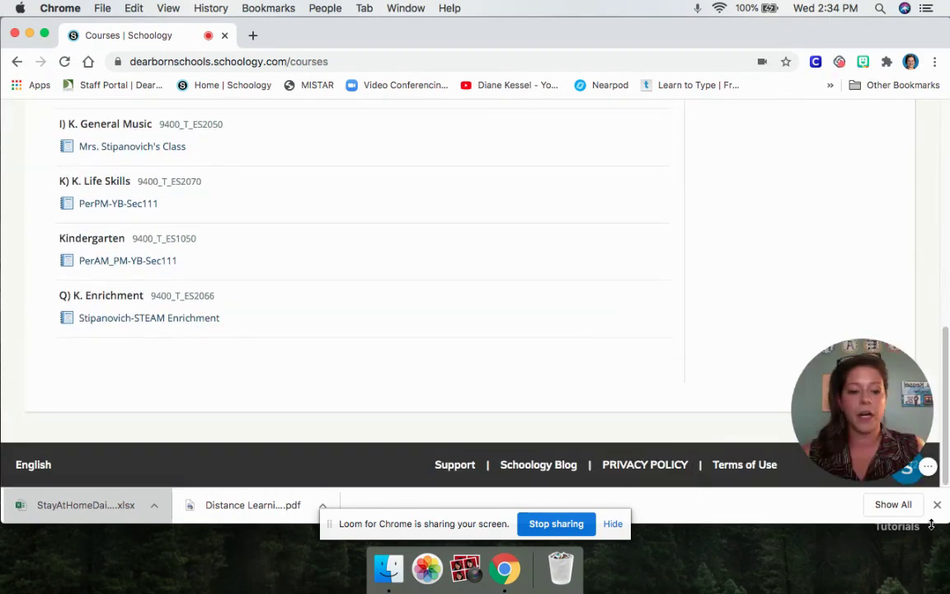
scroll(447, 308, "up", 15)
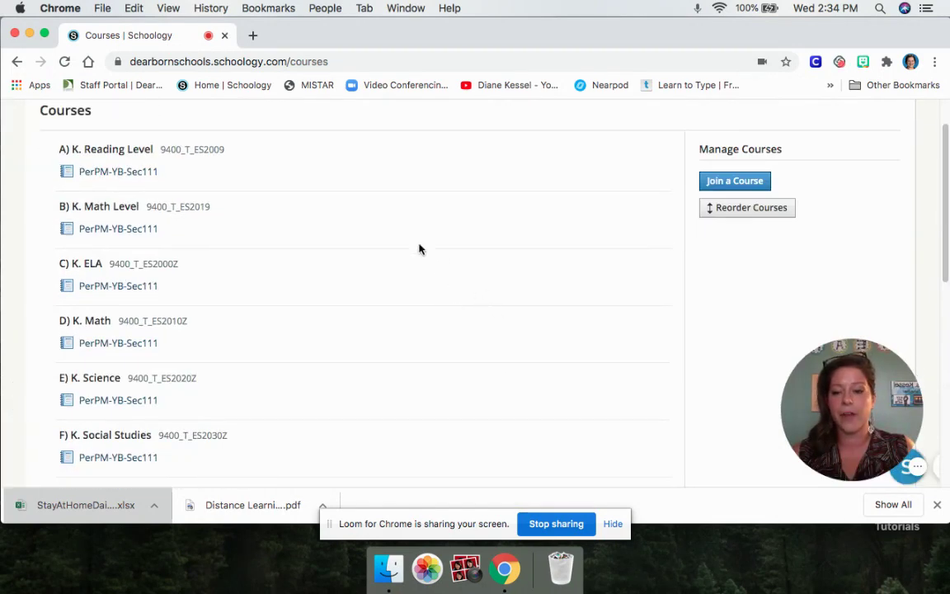
scroll(468, 245, "up", 1)
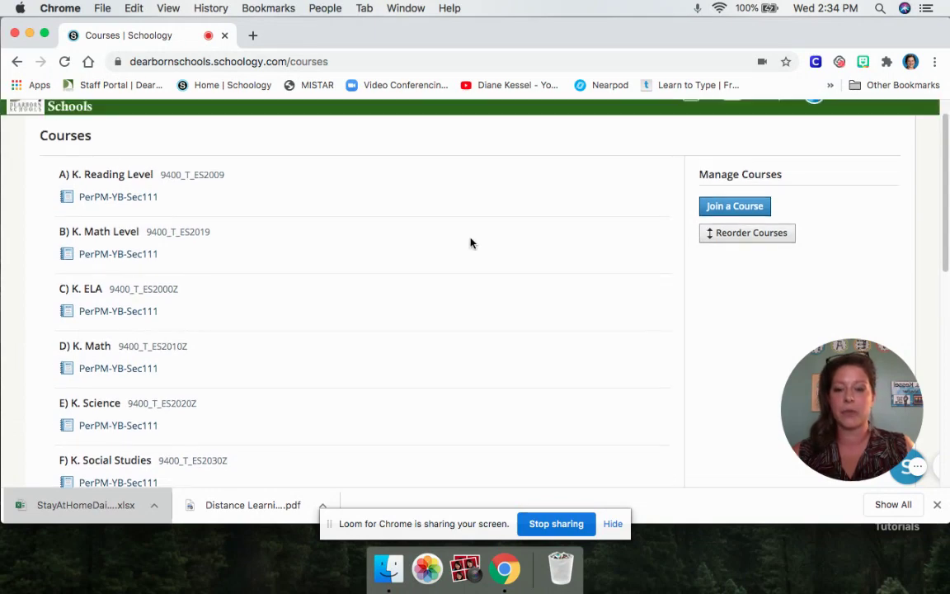
In Reorder Courses, move the Kindergarten course to the top, above K. Reading Level.
left_click(743, 235)
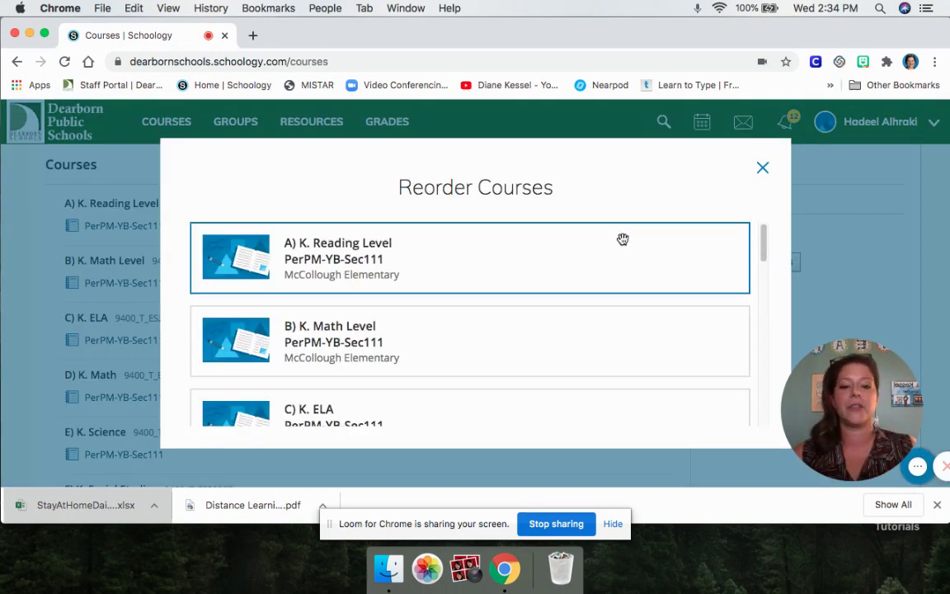
scroll(623, 239, "down", 3)
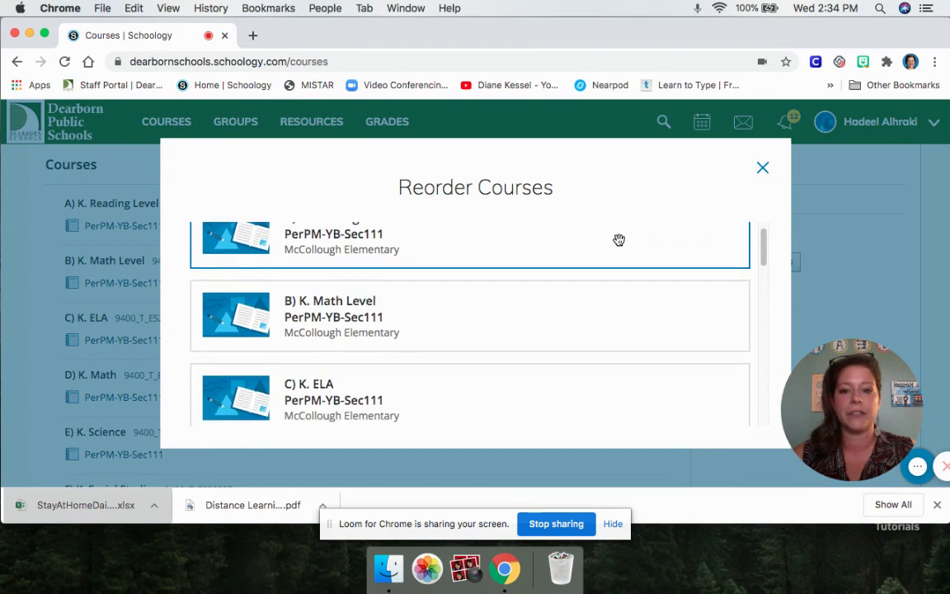
scroll(614, 239, "down", 8)
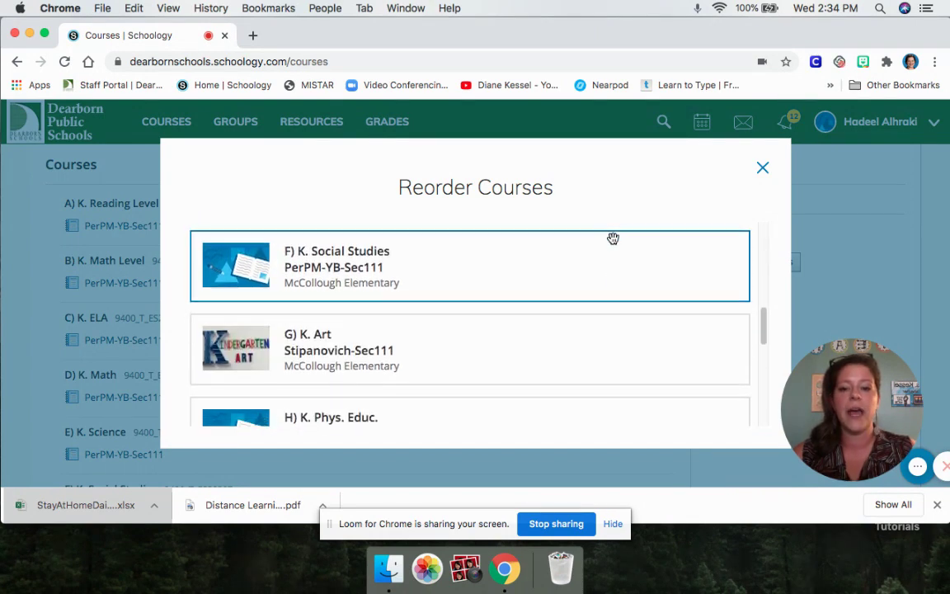
scroll(613, 239, "down", 15)
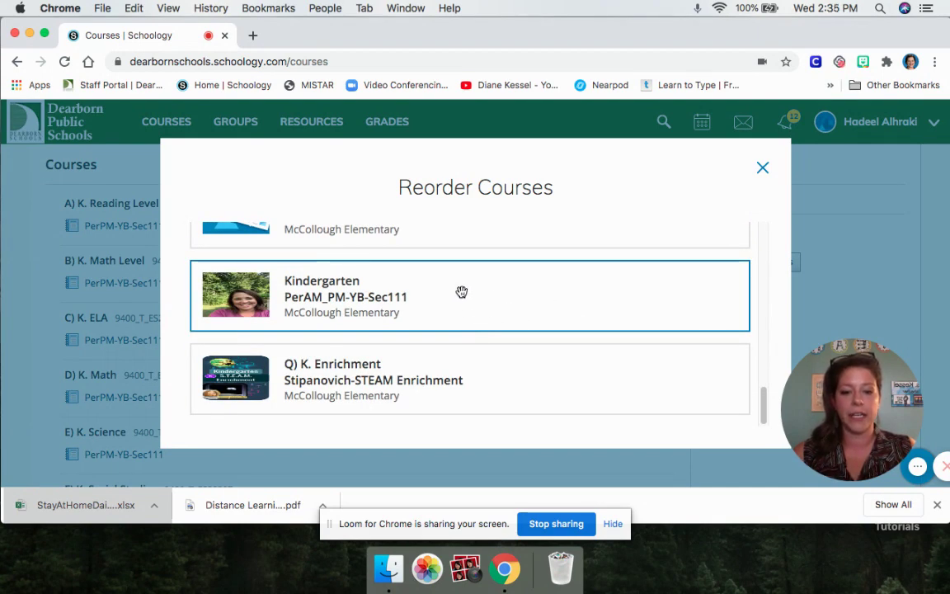
left_click_drag(460, 291, 457, 255)
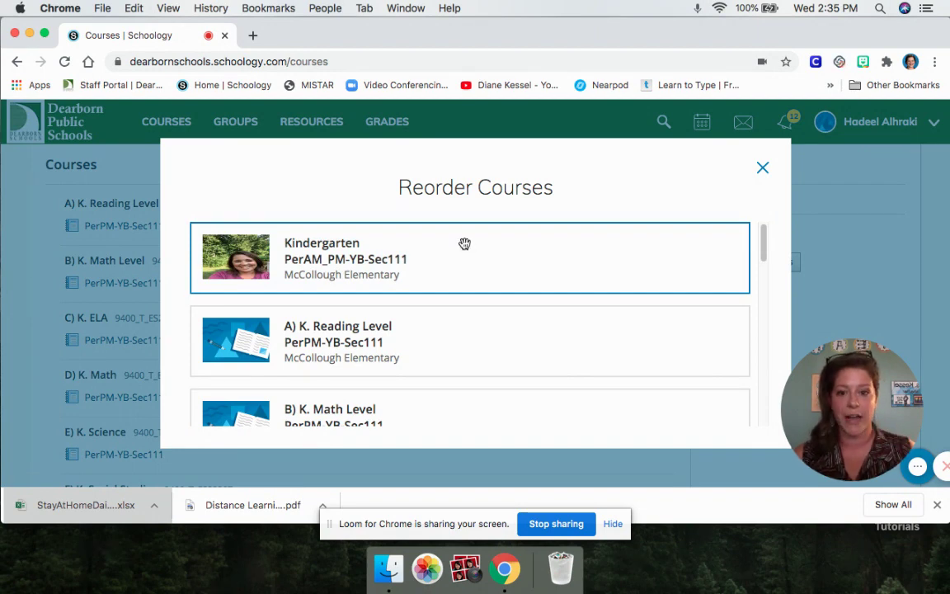
Move G) K. Art up to sit just below Kindergarten.
scroll(528, 313, "down", 5)
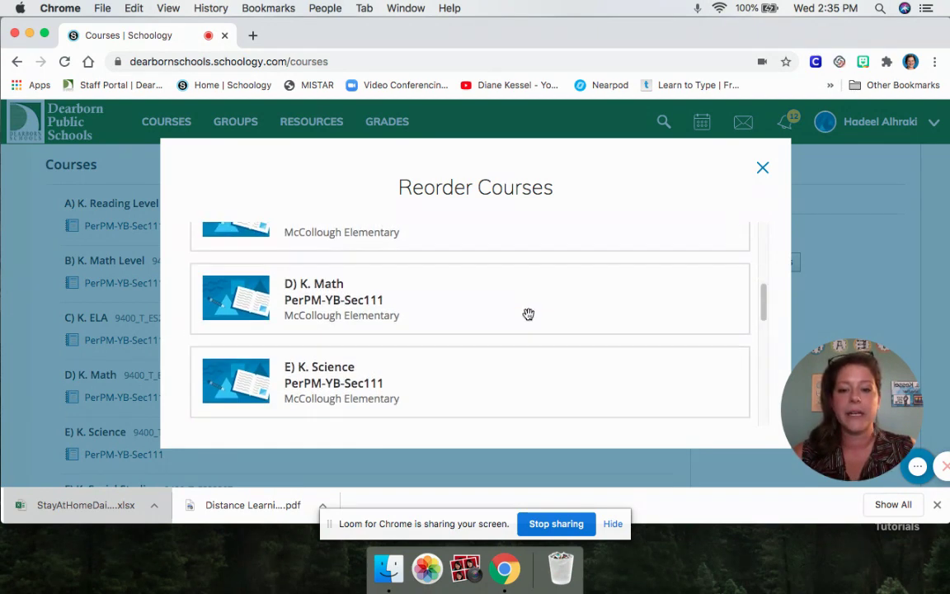
scroll(528, 313, "down", 2)
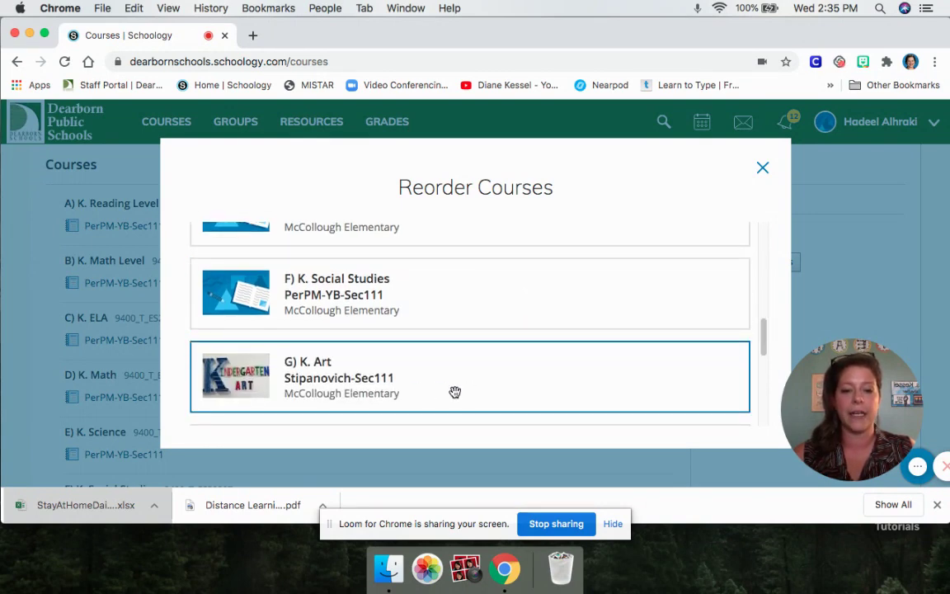
left_click_drag(455, 392, 576, 246)
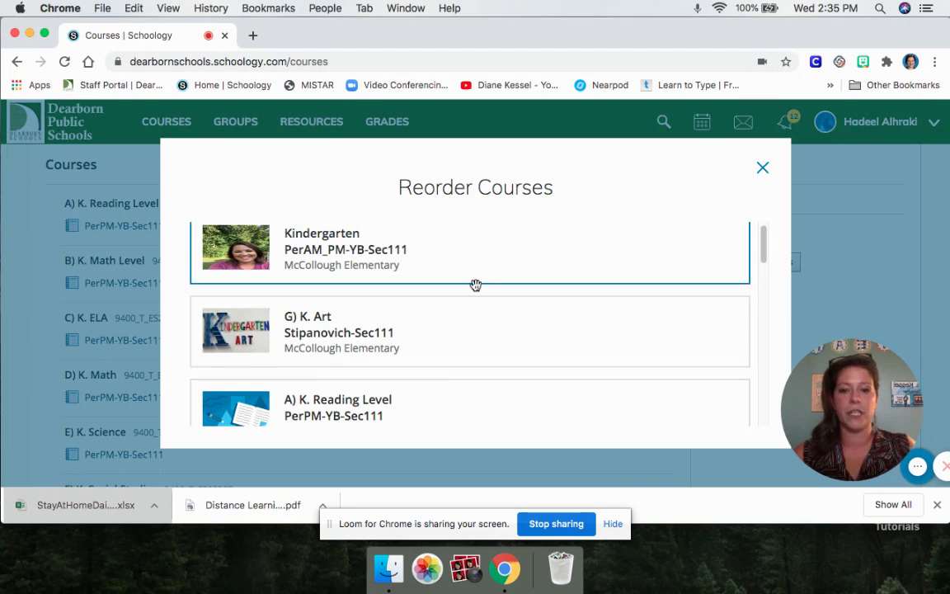
Move I) K. General Music up to follow K. Art.
scroll(477, 289, "down", 2)
scroll(480, 302, "down", 6)
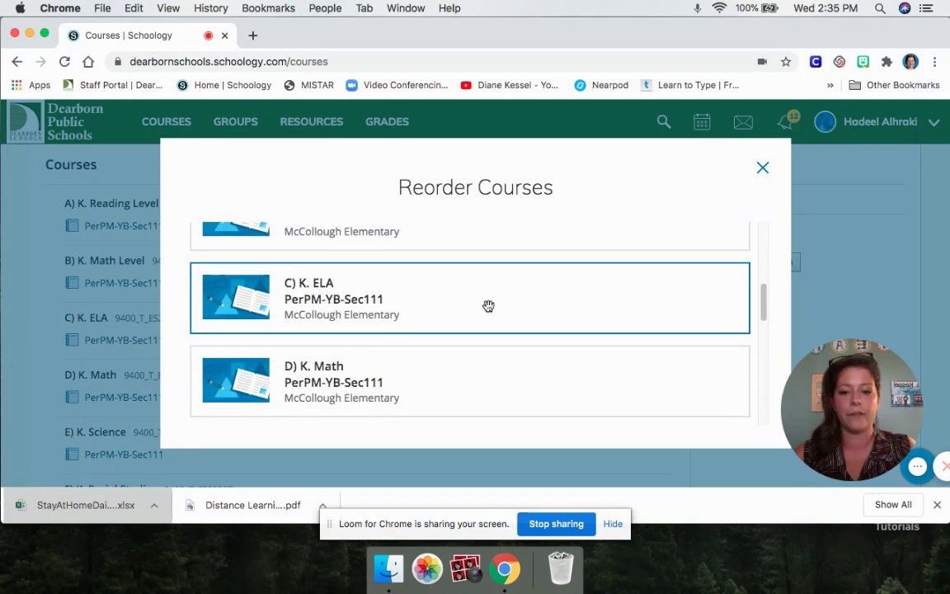
scroll(488, 306, "down", 7)
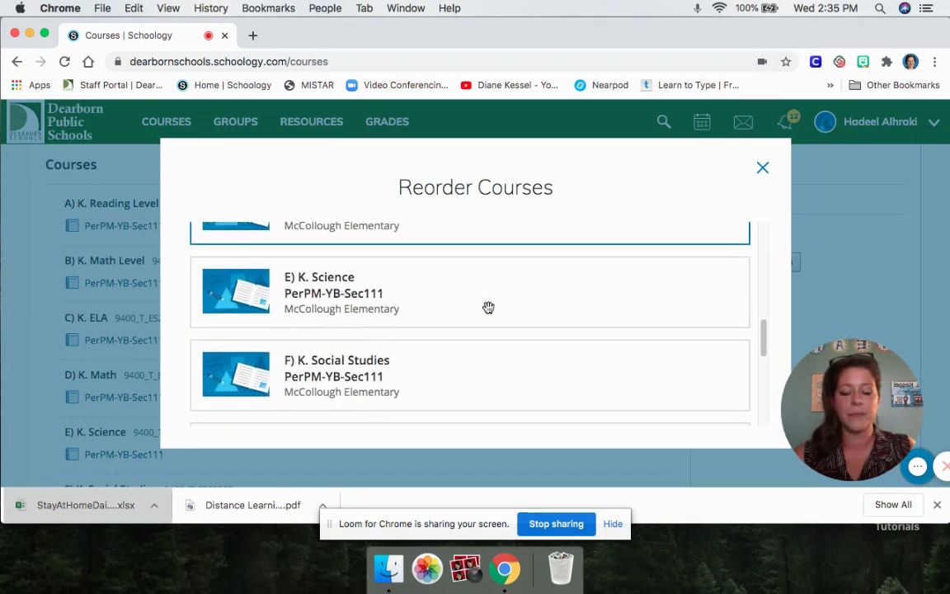
scroll(488, 306, "down", 3)
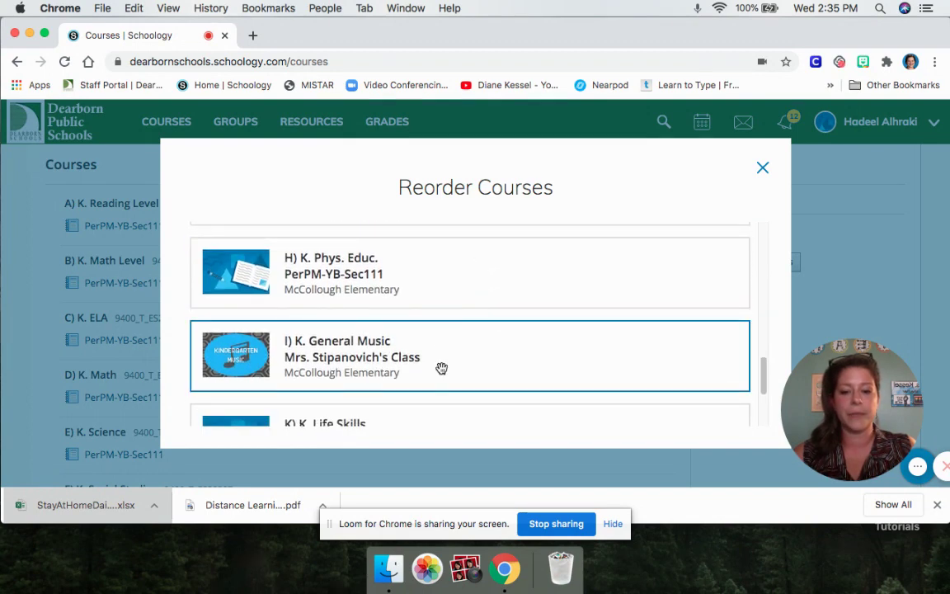
scroll(441, 368, "up", 12)
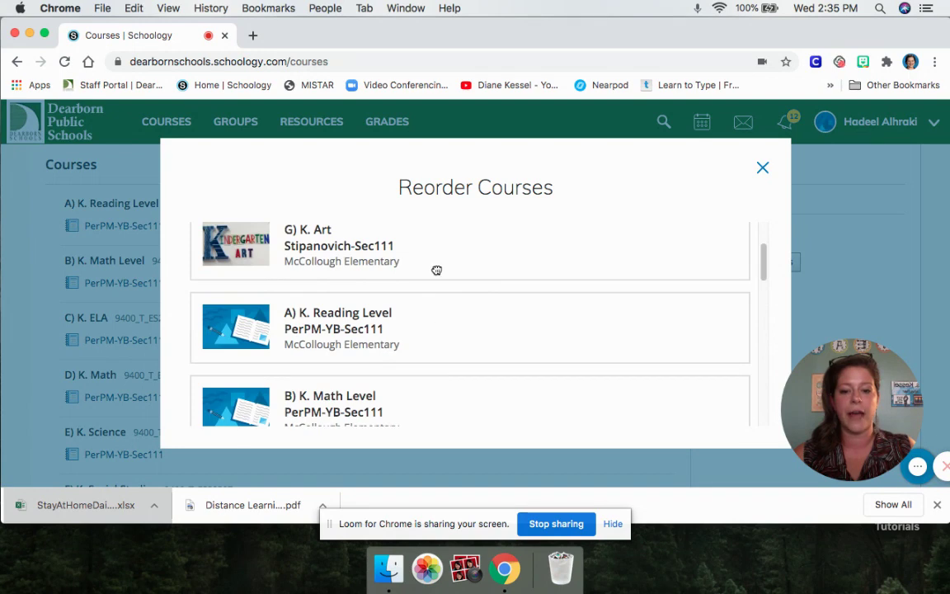
scroll(494, 343, "down", 12)
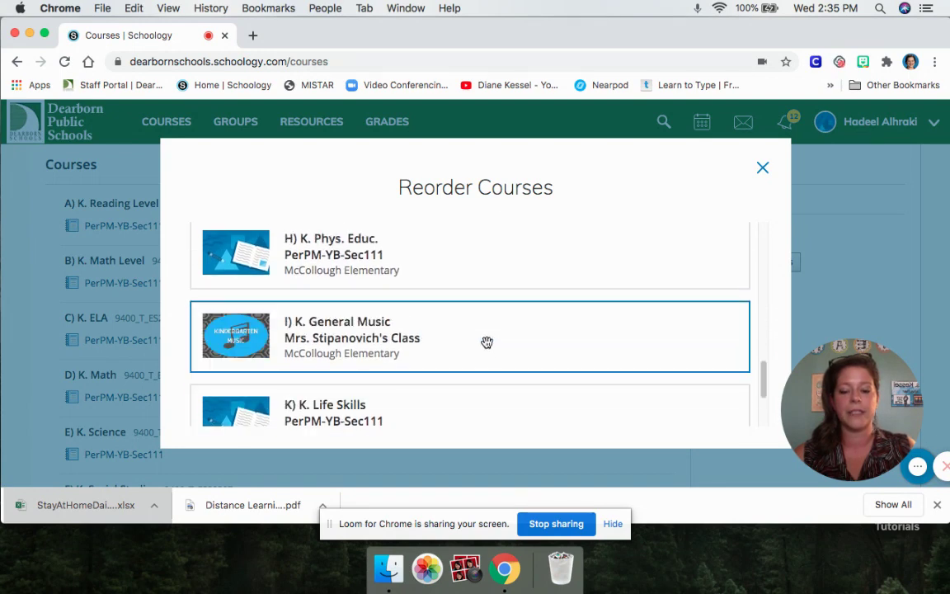
left_click_drag(269, 316, 256, 355)
Move H) K. Phys. Educ. up below K. General Music, above K. Reading Level.
scroll(373, 307, "down", 8)
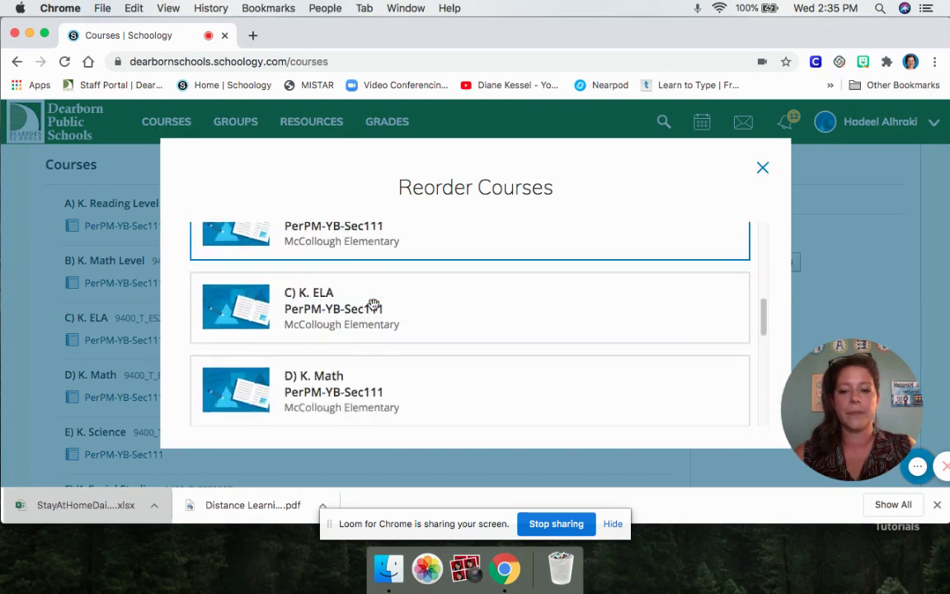
scroll(373, 304, "up", 2)
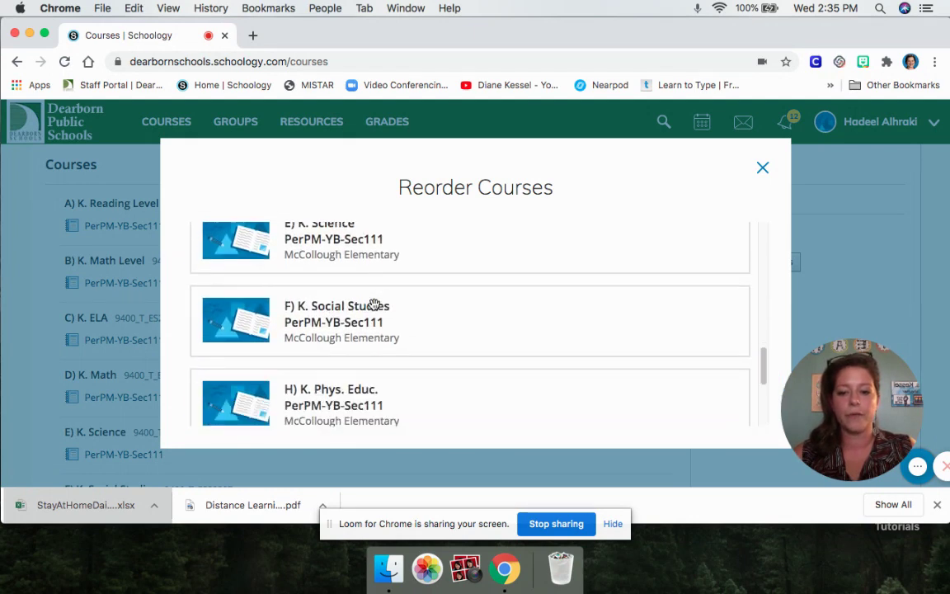
left_click(378, 322)
scroll(378, 322, "down", 1)
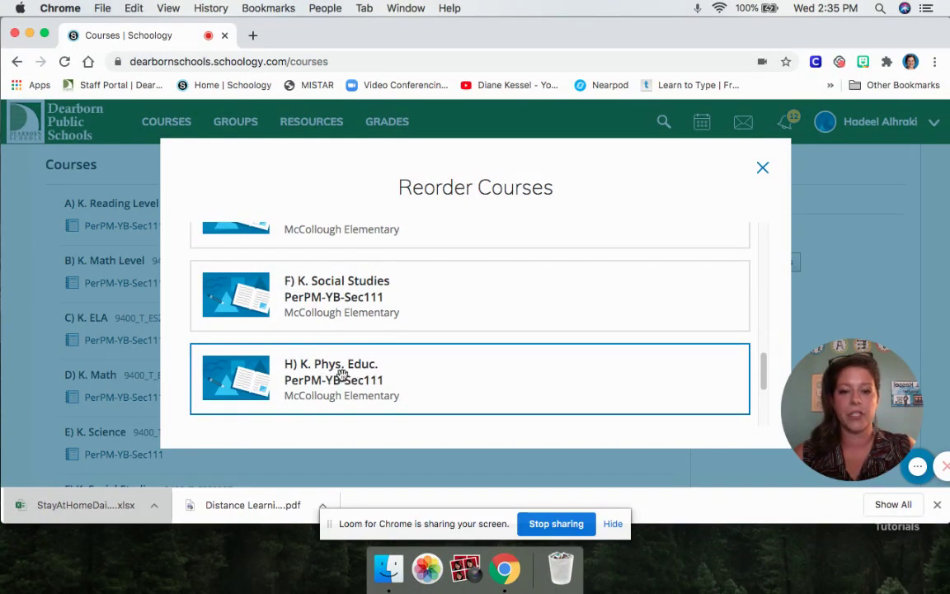
left_click_drag(340, 375, 341, 169)
scroll(503, 288, "down", 3)
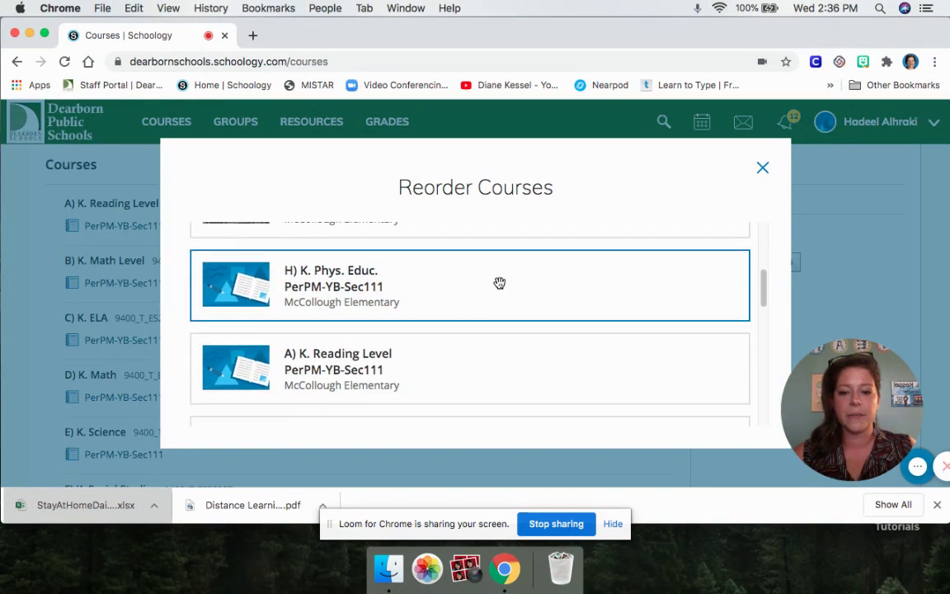
scroll(499, 282, "down", 5)
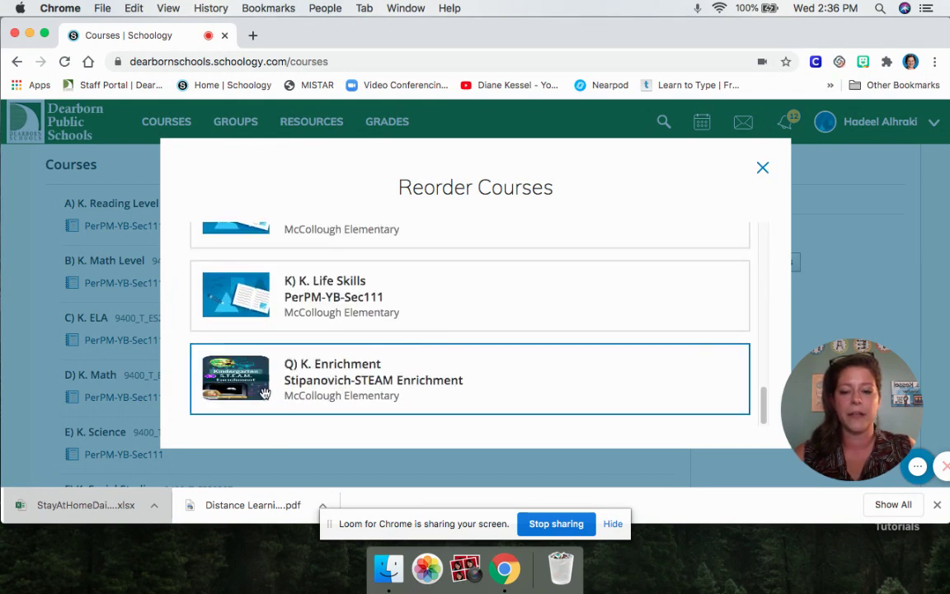
left_click_drag(264, 394, 451, 276)
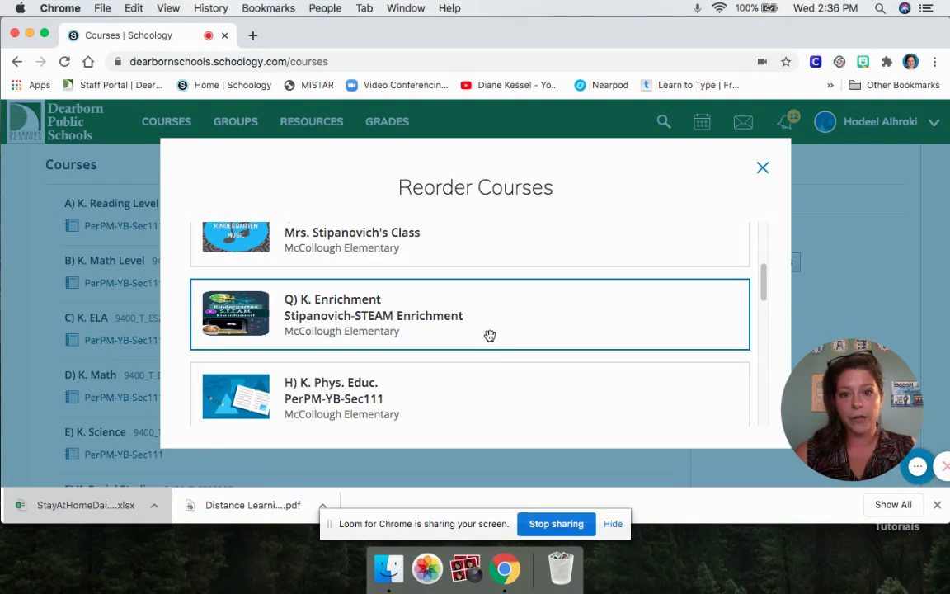
Check the order: Kindergarten, K. Art, K. General Music, K. Enrichment, K. Phys. Educ., K. Reading Level.
scroll(490, 335, "up", 5)
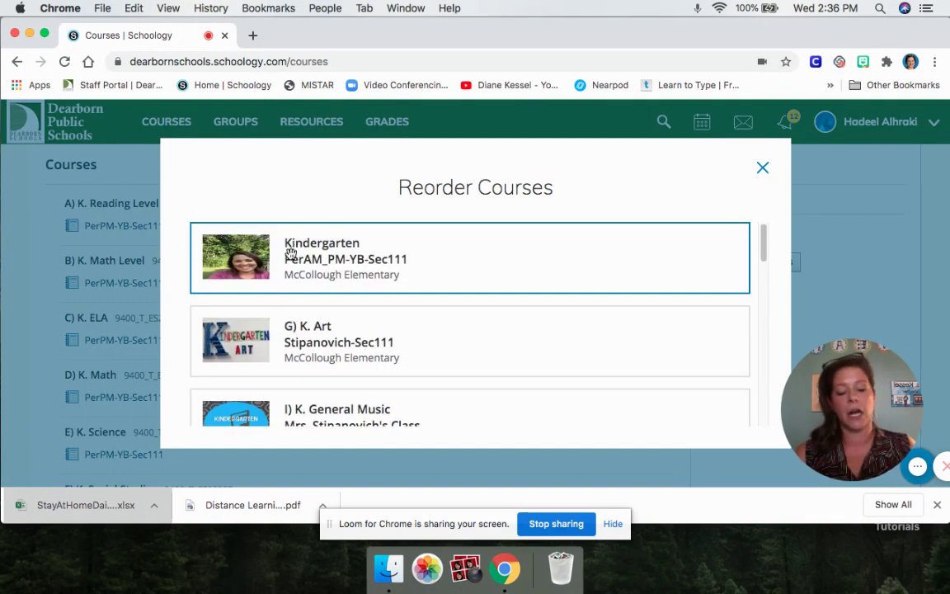
scroll(377, 272, "down", 1)
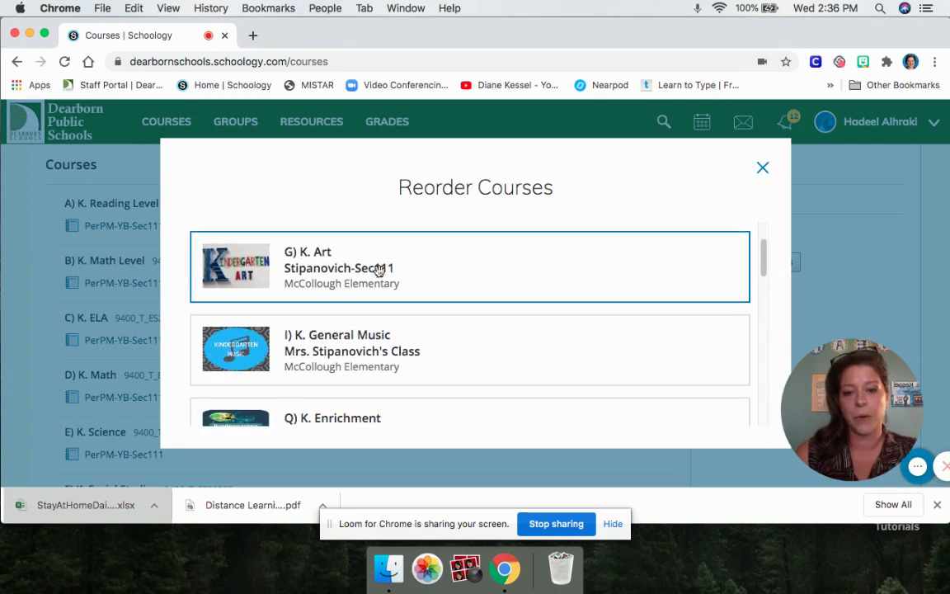
scroll(379, 270, "down", 5)
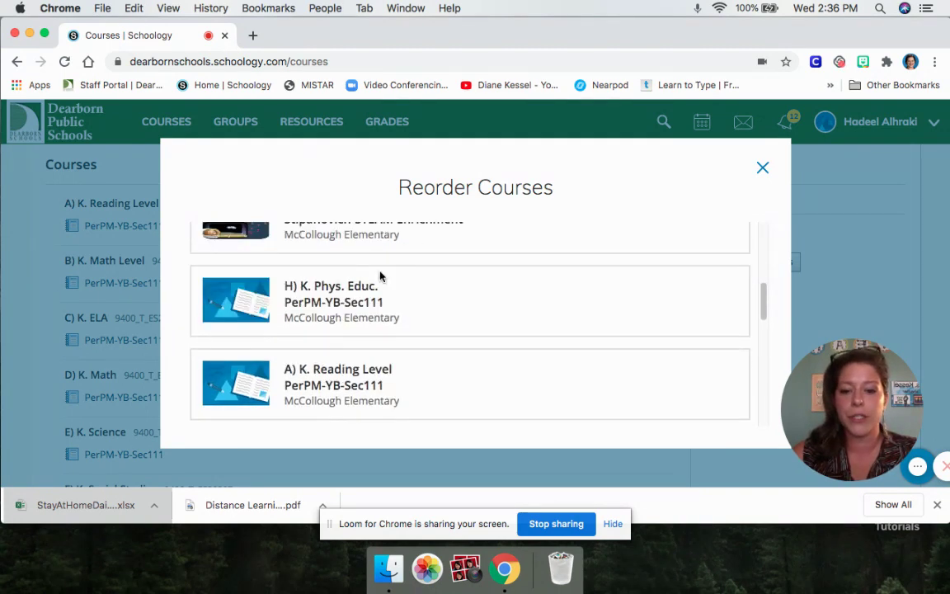
scroll(380, 271, "down", 6)
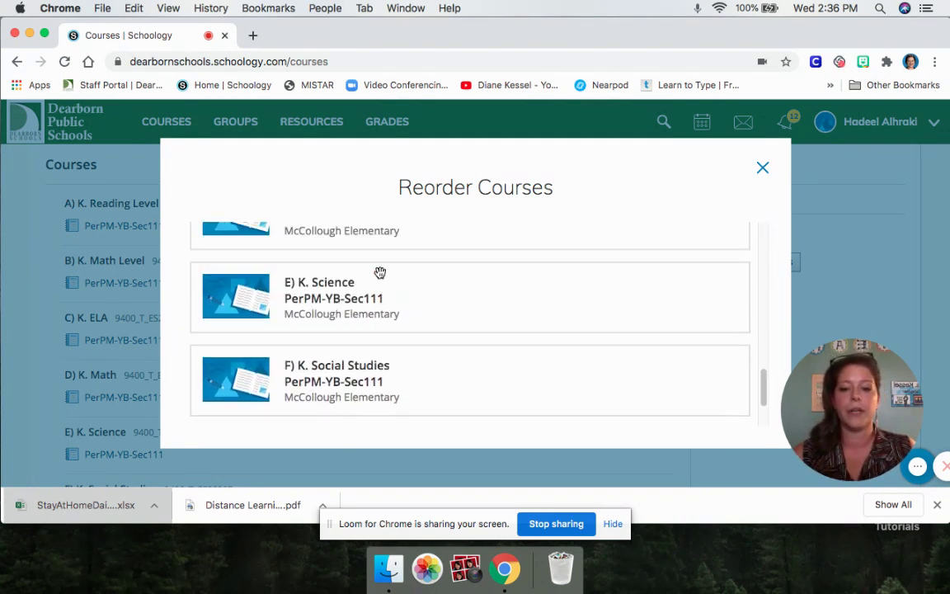
scroll(378, 275, "down", 2)
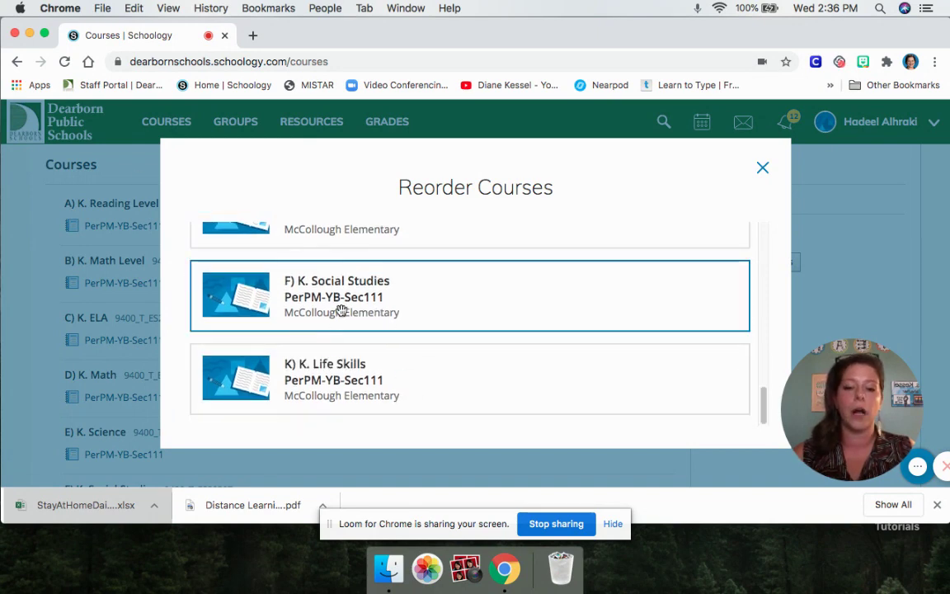
scroll(442, 282, "up", 10)
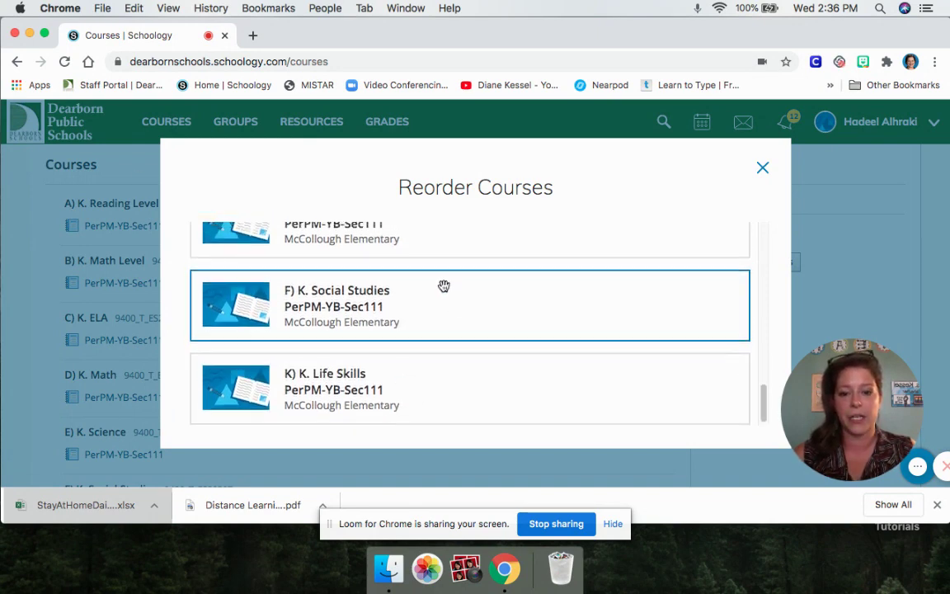
scroll(459, 296, "up", 1)
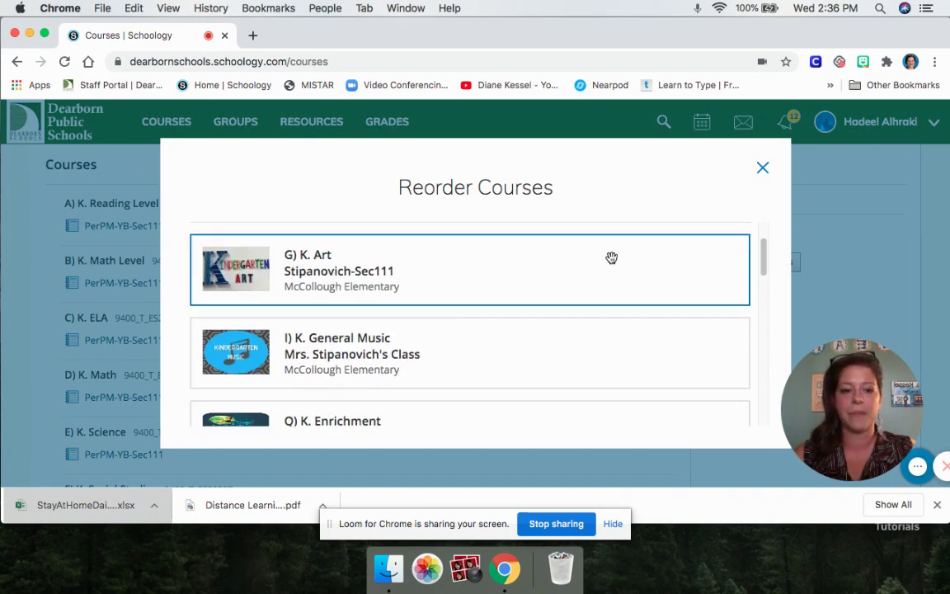
Close Reorder Courses and check the course cards lead with Kindergarten, K. Art, K. General Music, K. Enrichment.
left_click(760, 169)
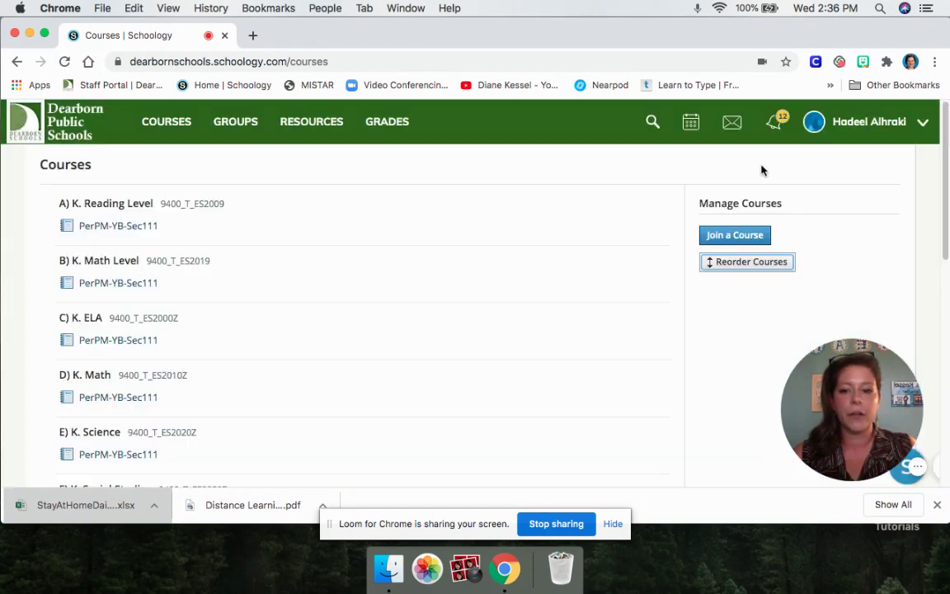
left_click(178, 133)
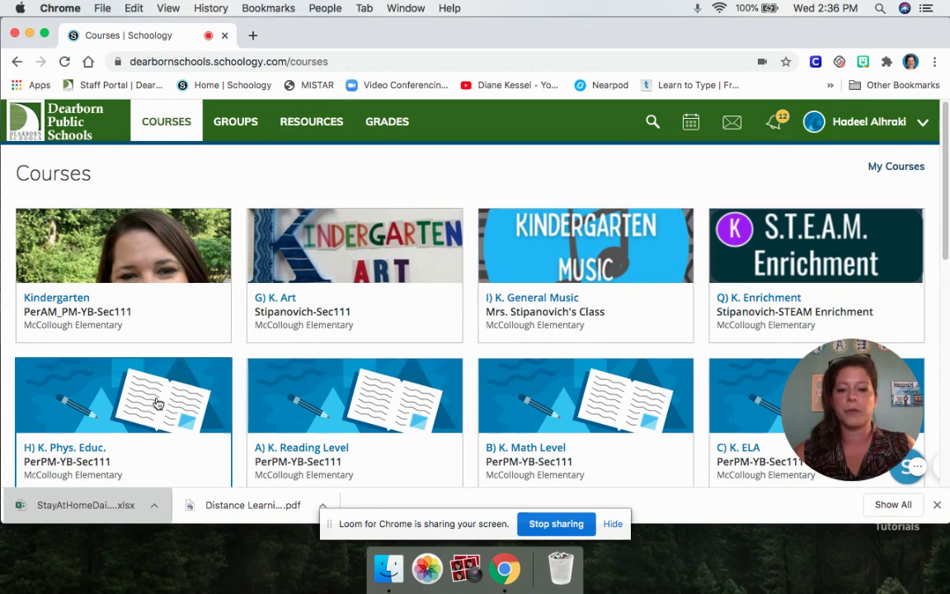
scroll(195, 309, "down", 1)
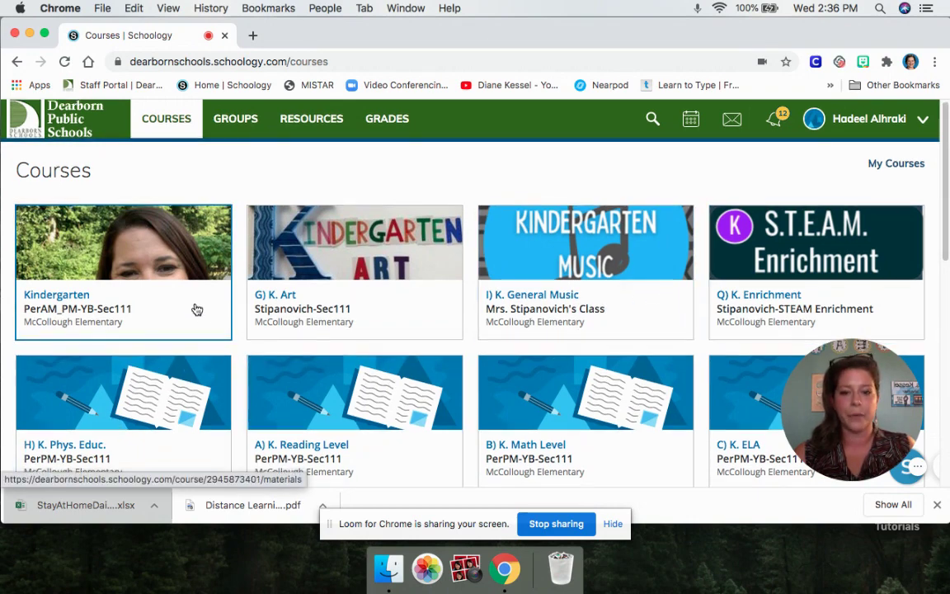